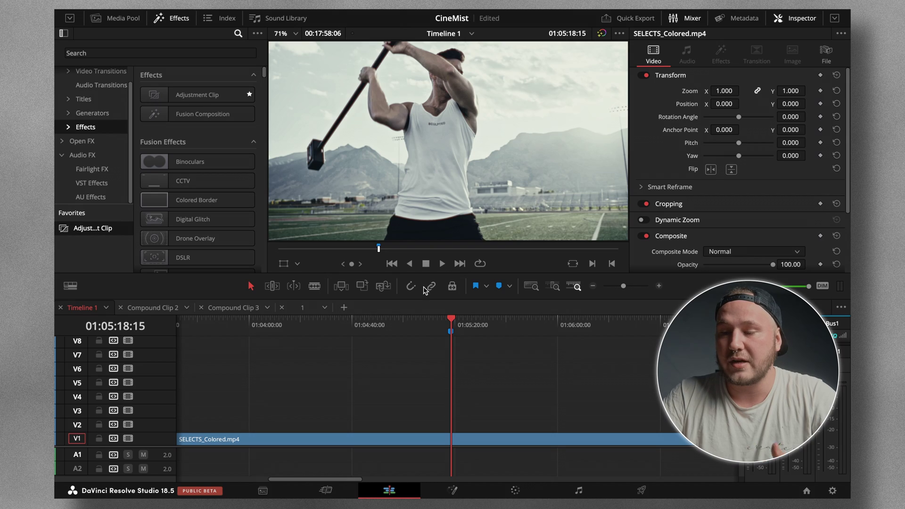
Step: Convert the SELECTS_Colored.mp4 clip on V1 into a new compound clip, Compound Clip 1
left_click(453, 490)
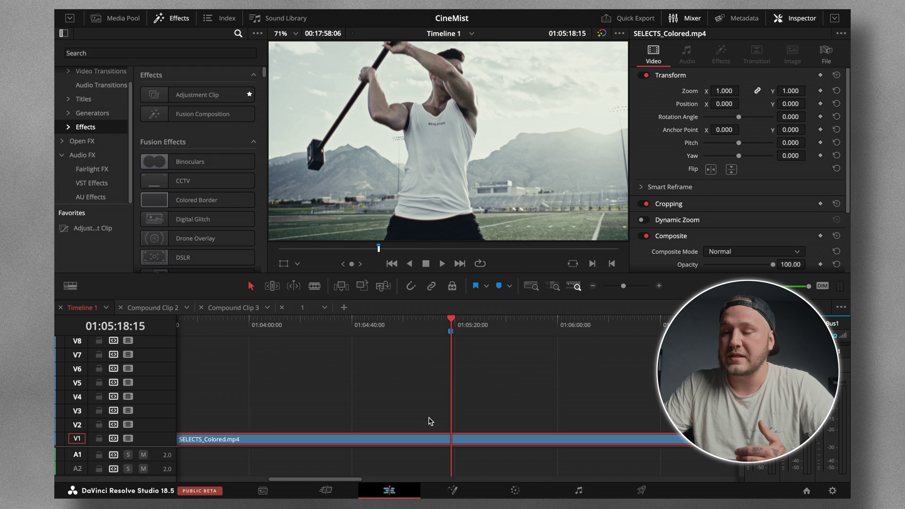
right_click(430, 436)
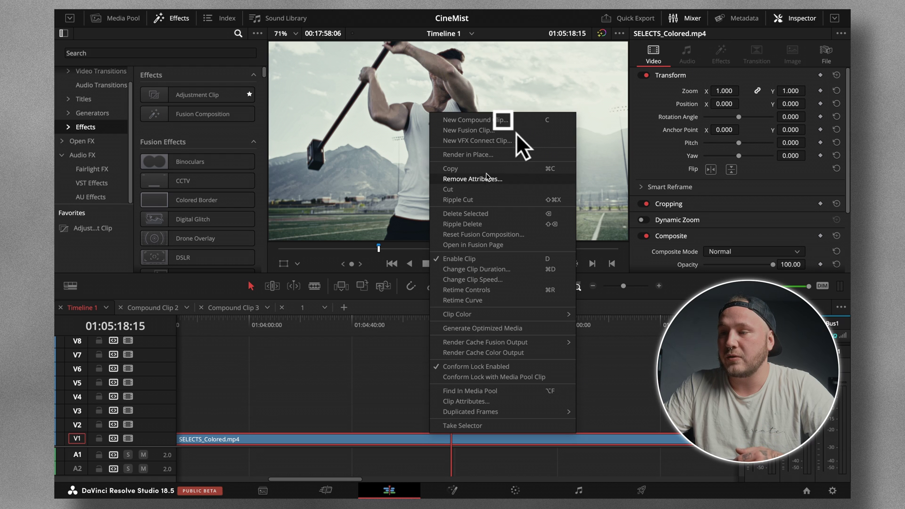
left_click(486, 122)
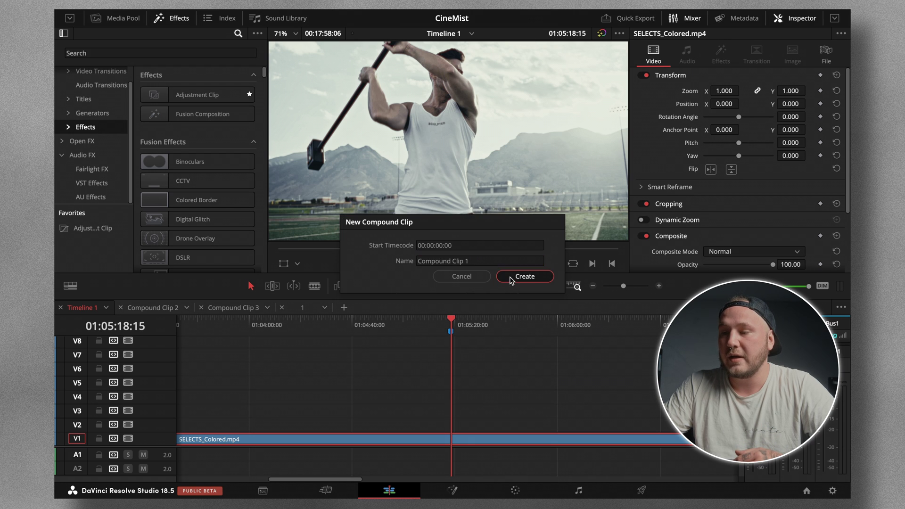
left_click(512, 278)
left_click(450, 492)
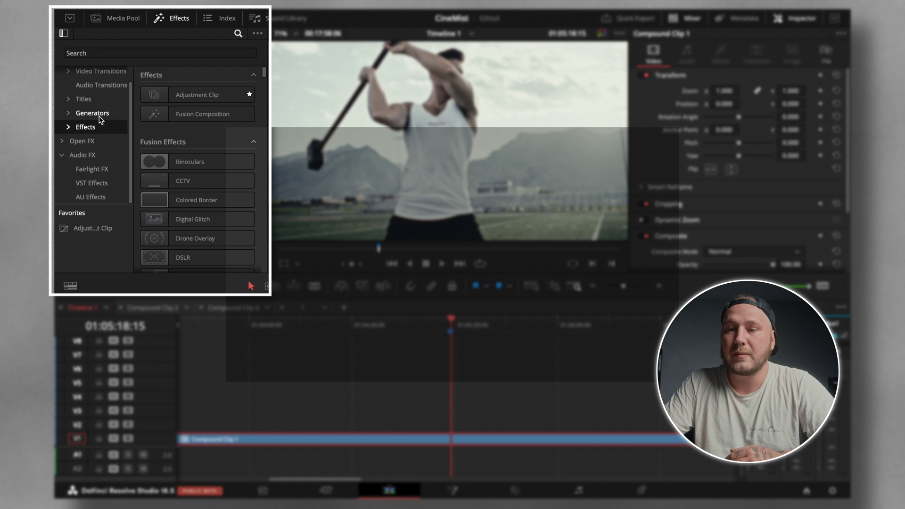
Step: Drop an Adjustment Clip onto V2 at the playhead and open it on the Fusion page
left_click(206, 97)
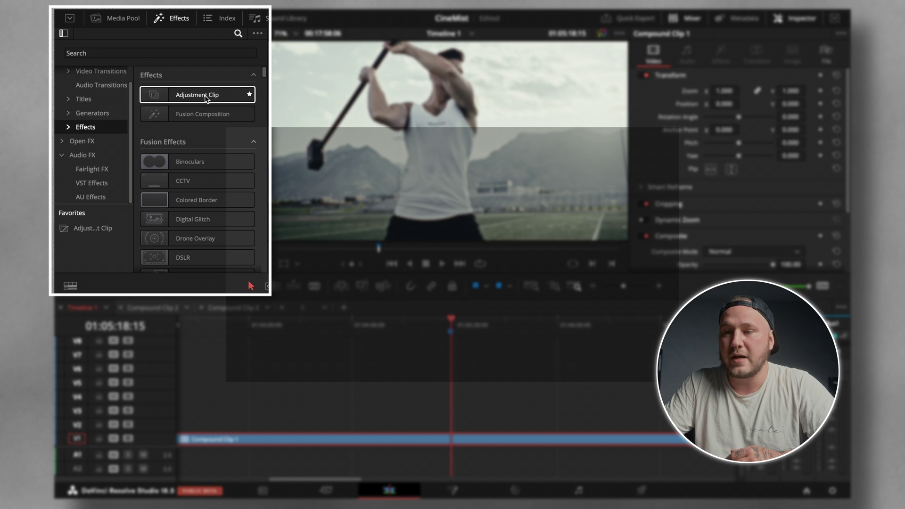
left_click_drag(206, 97, 447, 427)
left_click(453, 425)
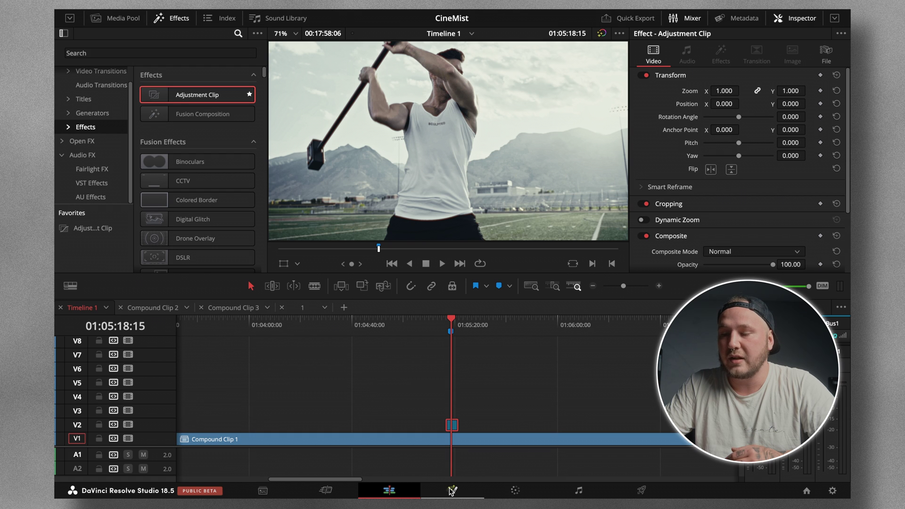
left_click(451, 491)
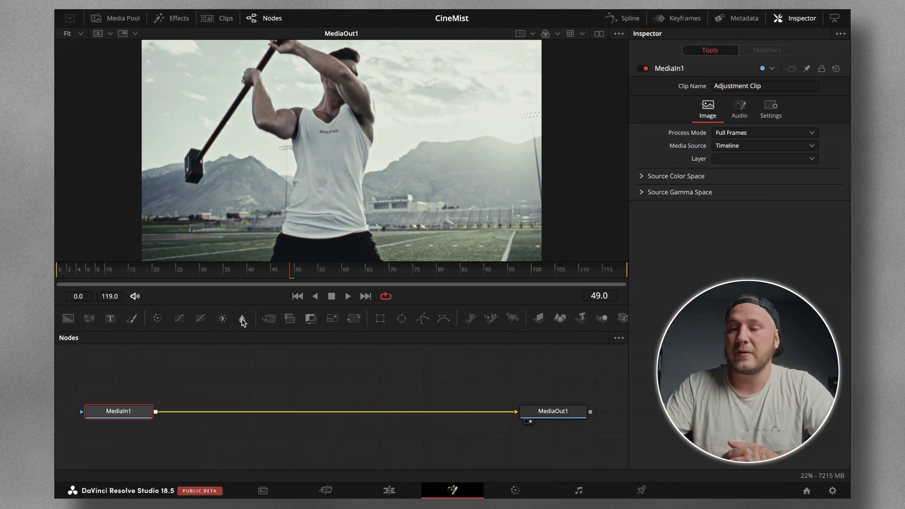
Step: Insert a Blur node between MediaIn1 and MediaOut1 with Blur Size 100 and Blend 0.409
left_click_drag(242, 318, 231, 412)
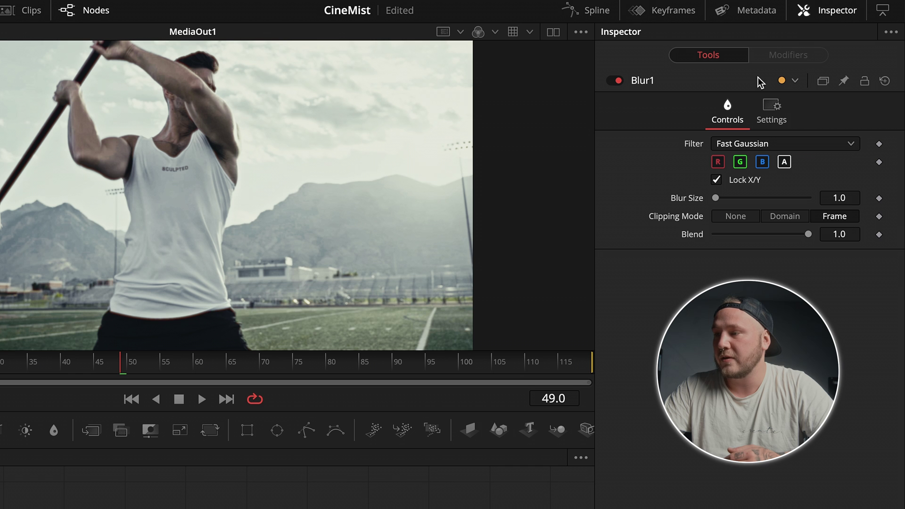
left_click_drag(715, 198, 820, 189)
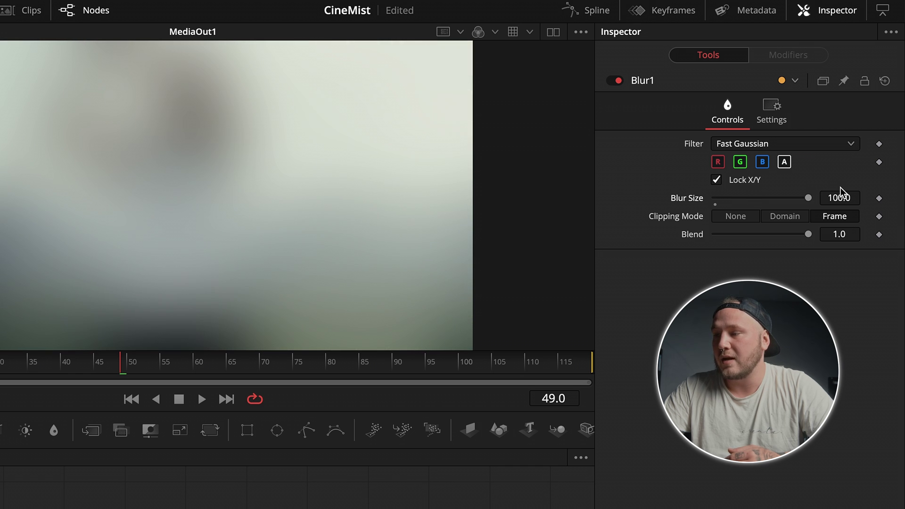
left_click_drag(809, 236, 751, 237)
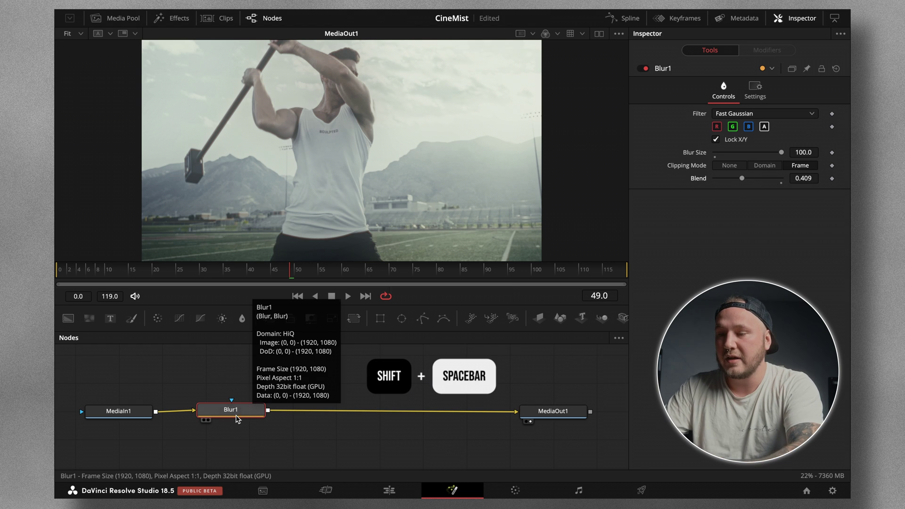
Step: Add a Glow node after Blur1 with Glow Size 100, Glow 0.228 and Blend 0.126
key("shift+space")
type("glow")
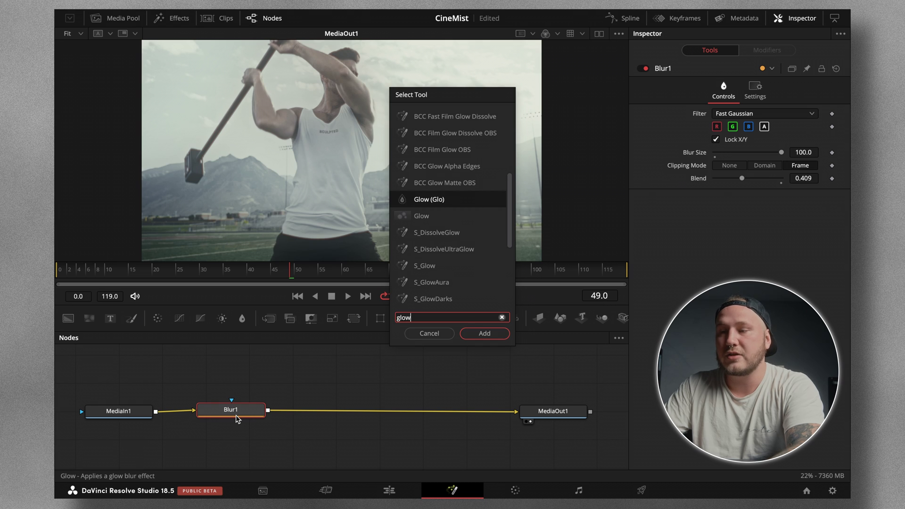
key("Return")
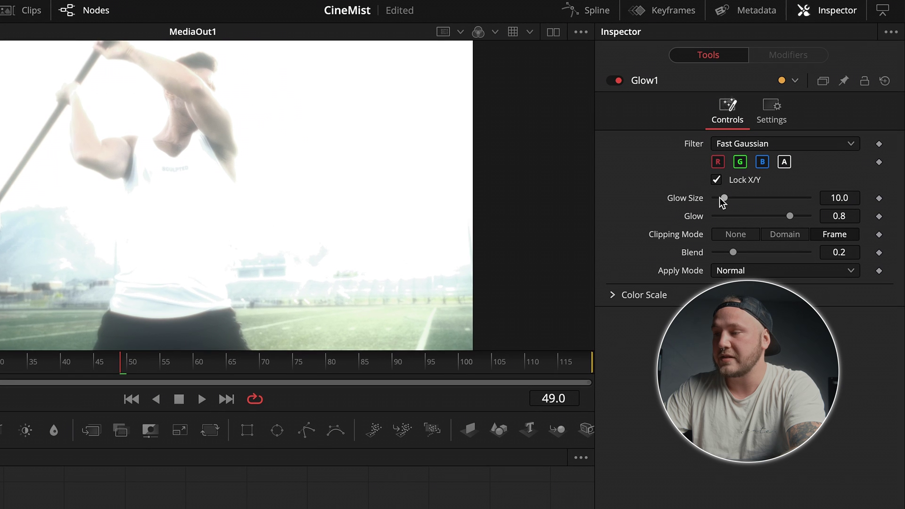
left_click_drag(723, 199, 809, 199)
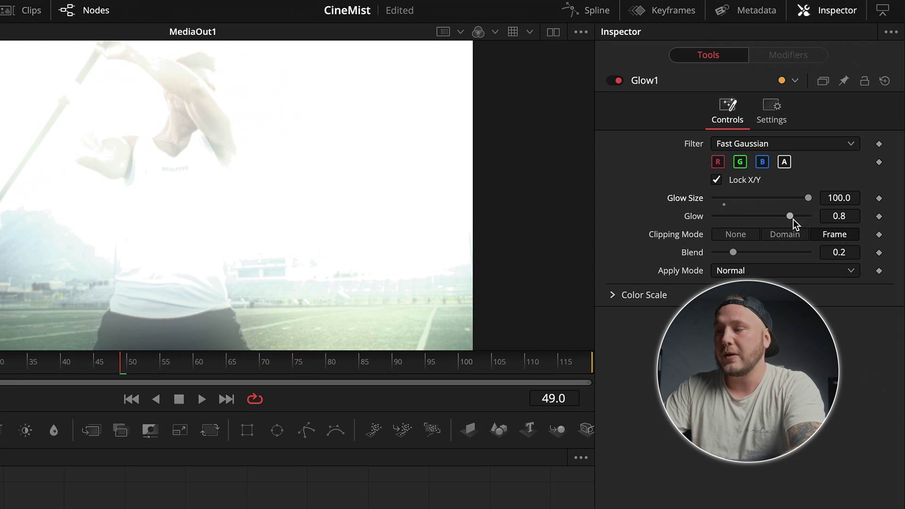
left_click_drag(791, 217, 749, 217)
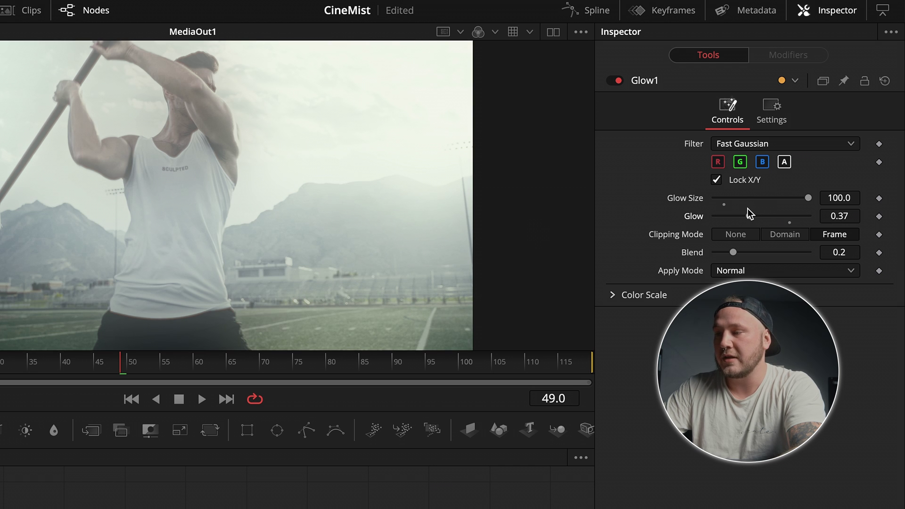
left_click_drag(748, 213, 735, 215)
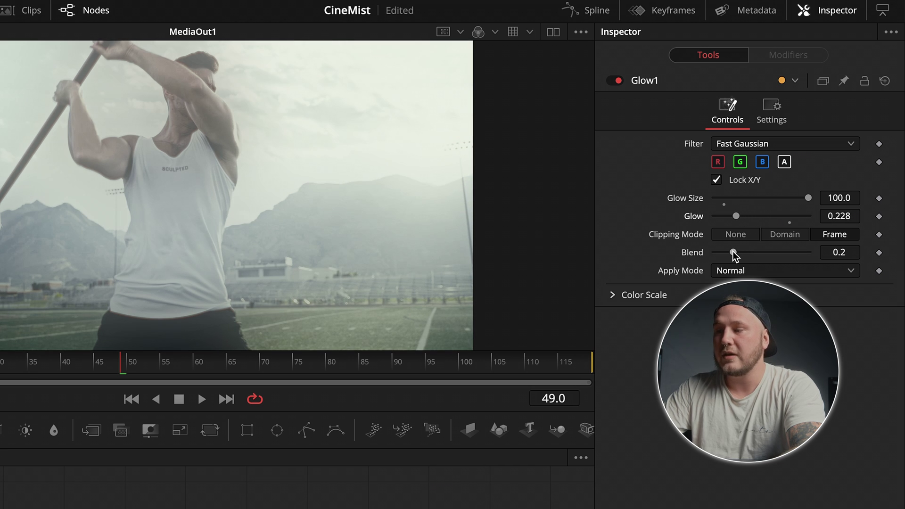
left_click_drag(732, 250, 726, 250)
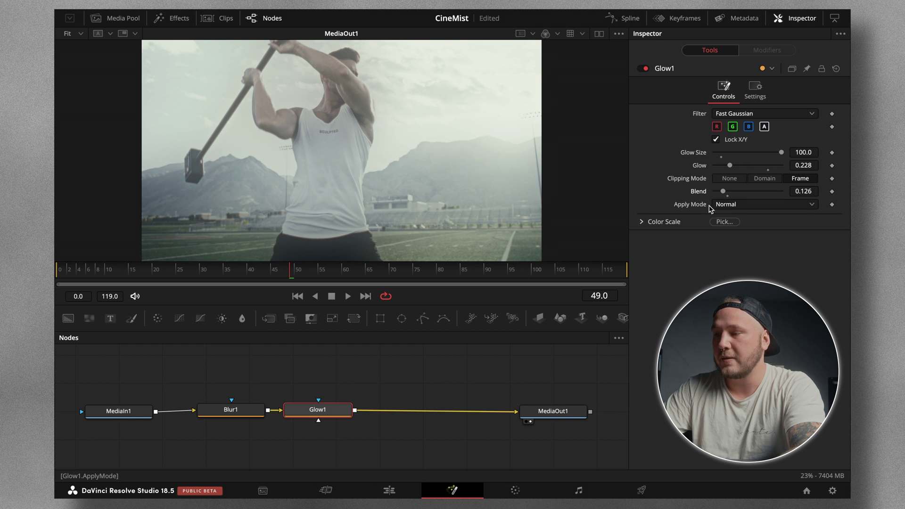
Step: Switch Glow1's Apply Mode to Threshold and lower its High threshold level
left_click(724, 206)
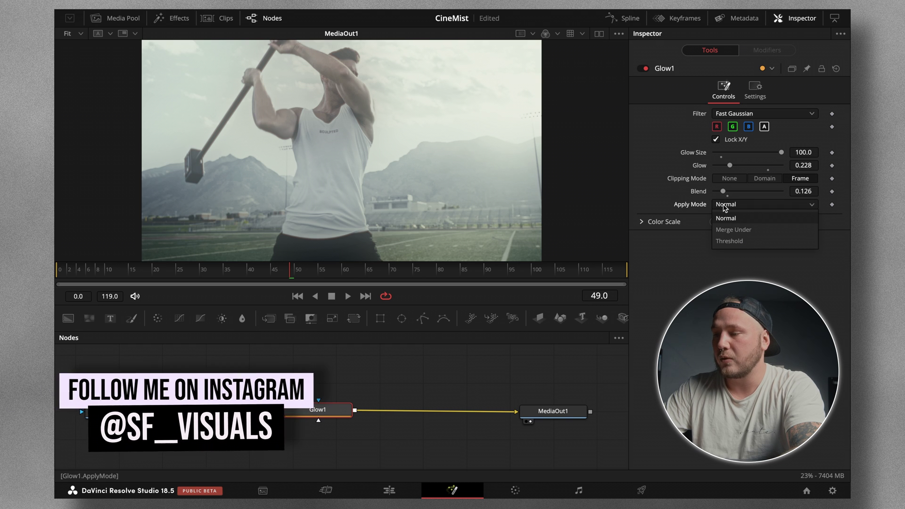
left_click(727, 240)
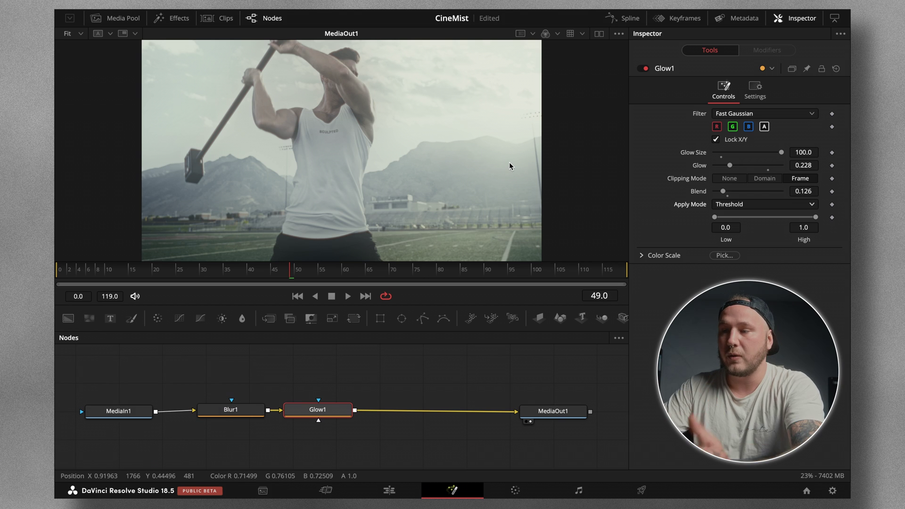
left_click_drag(816, 218, 736, 219)
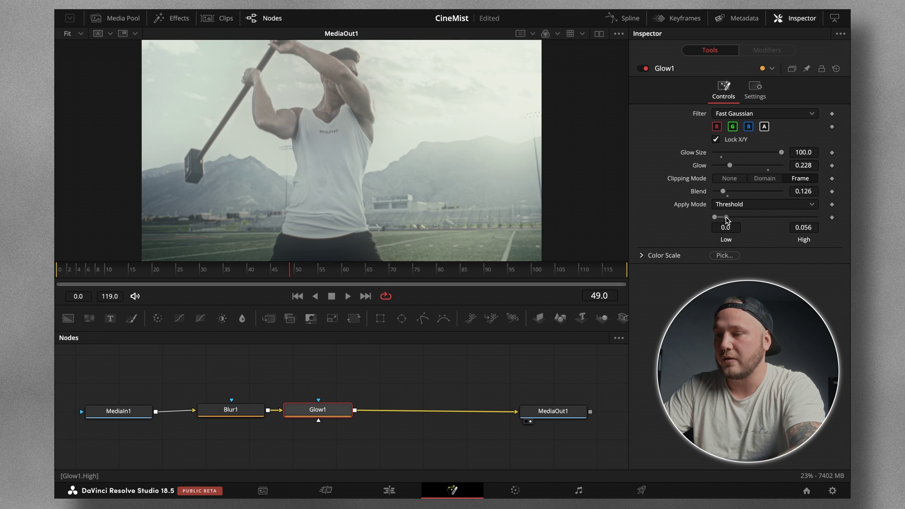
left_click_drag(729, 221, 763, 215)
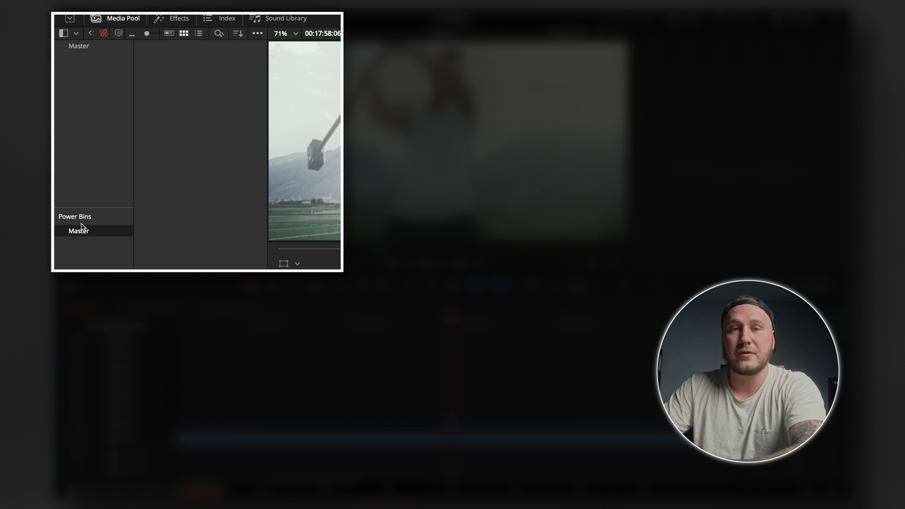
Step: Show Power Bins and save the V2 adjustment clip into the Master power bin
left_click(258, 33)
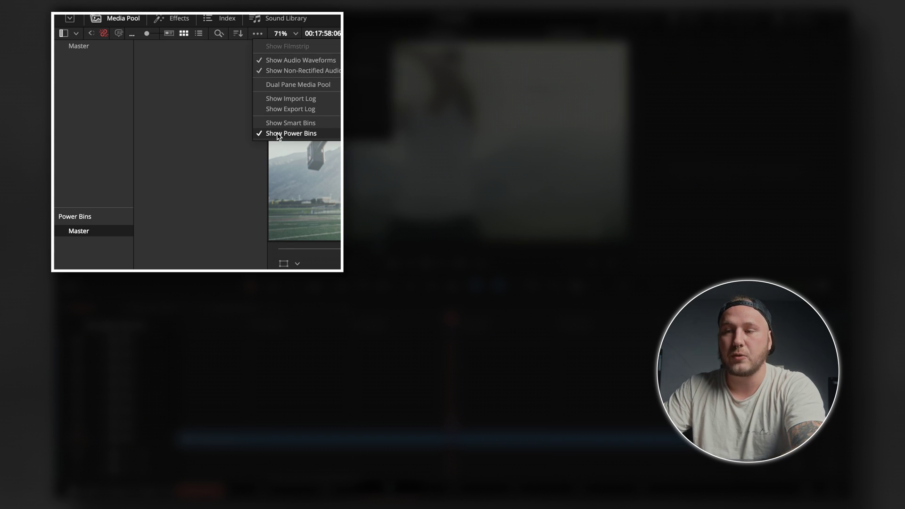
left_click(204, 244)
left_click_drag(451, 426, 153, 65)
Step: Replace the timeline adjustment clip with the saved copy from the Master bin on V2
key("Delete")
left_click(174, 66)
left_click_drag(175, 66, 449, 426)
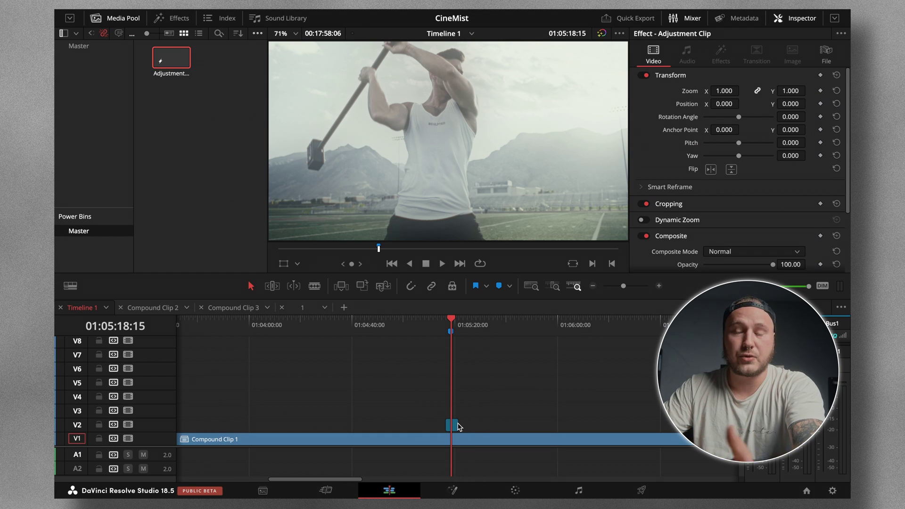
left_click(451, 425)
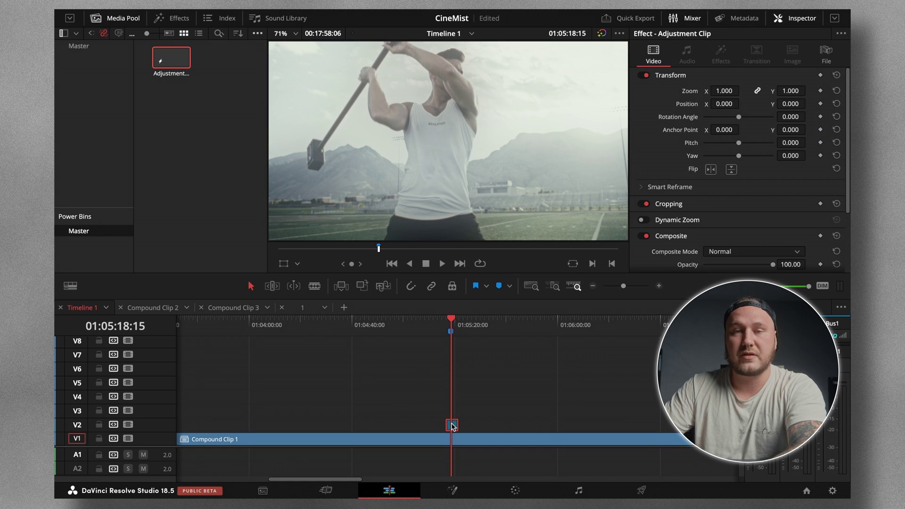
left_click(468, 347)
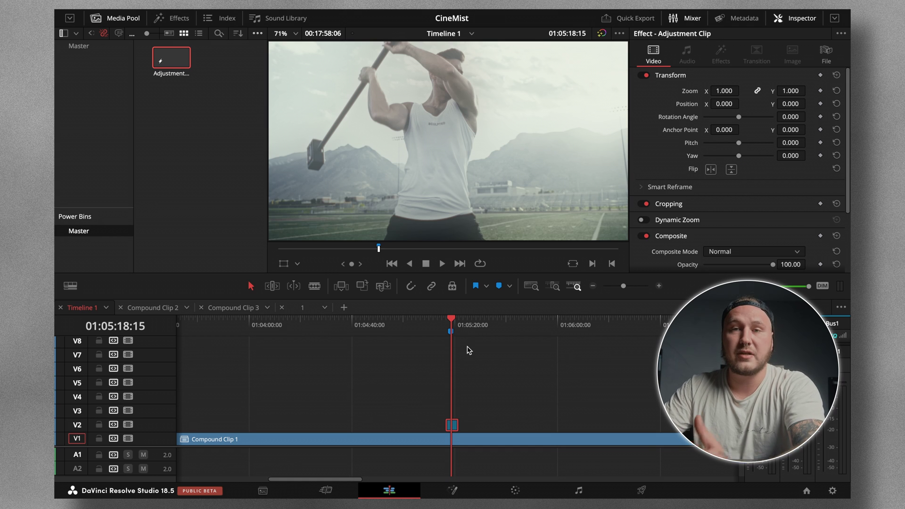
left_click(451, 425)
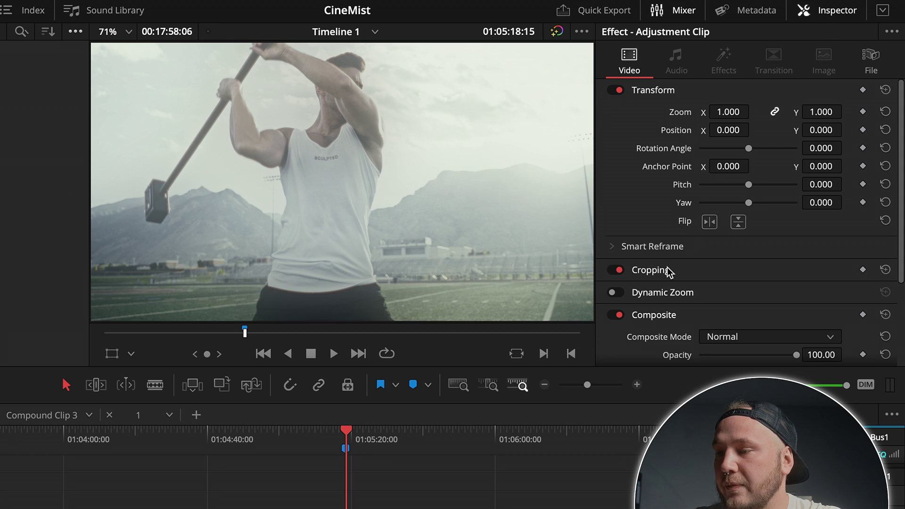
Step: Lower the adjustment clip's Composite Opacity from 100 to 56.49
scroll(676, 314, "down", 3)
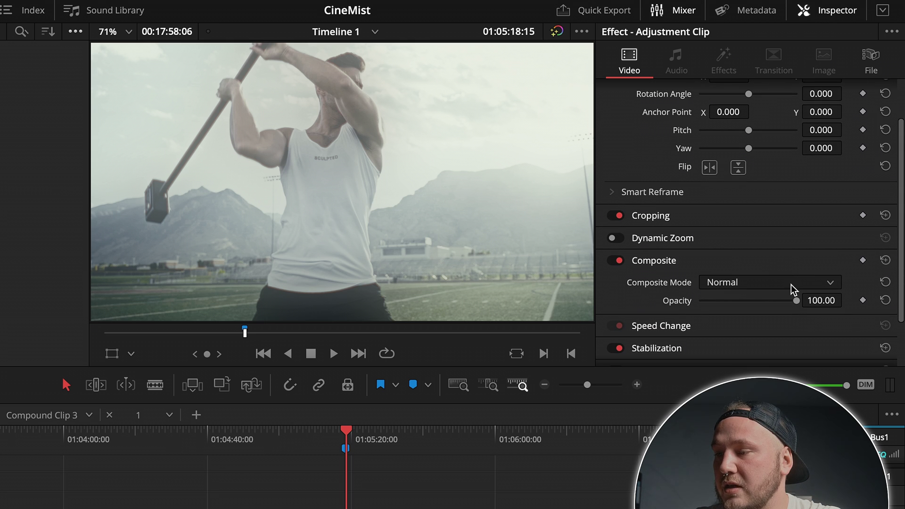
left_click_drag(795, 301, 746, 298)
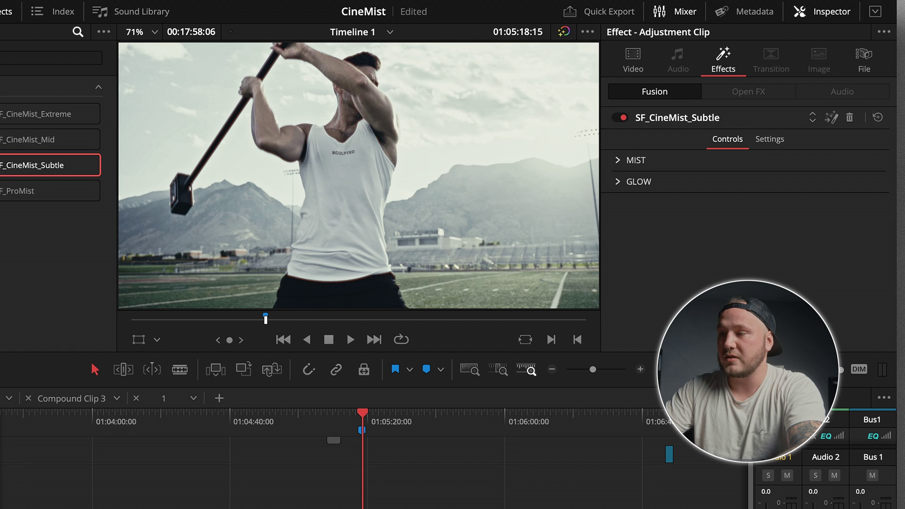
Step: Lower CineMist Subtle's Mist Strength, raise its Glow High, and raise the ProMist Shadows limit
left_click(617, 161)
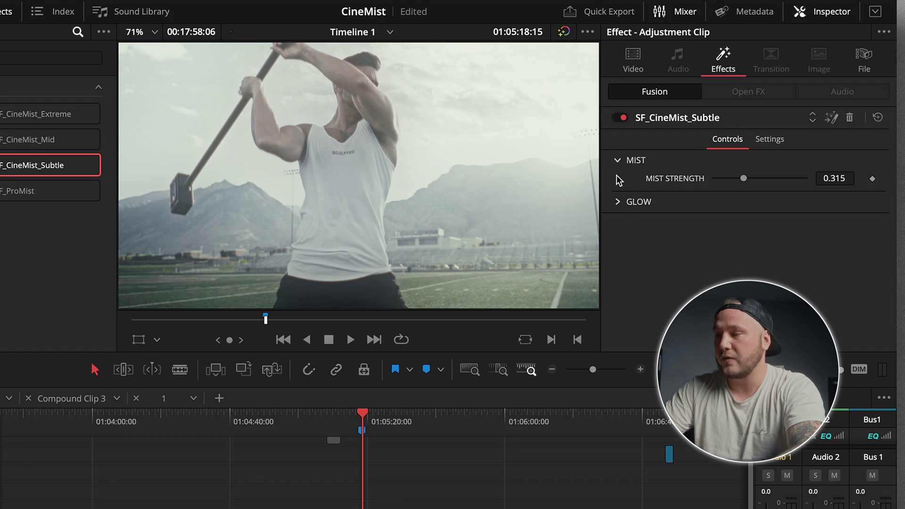
left_click(618, 202)
left_click(731, 178)
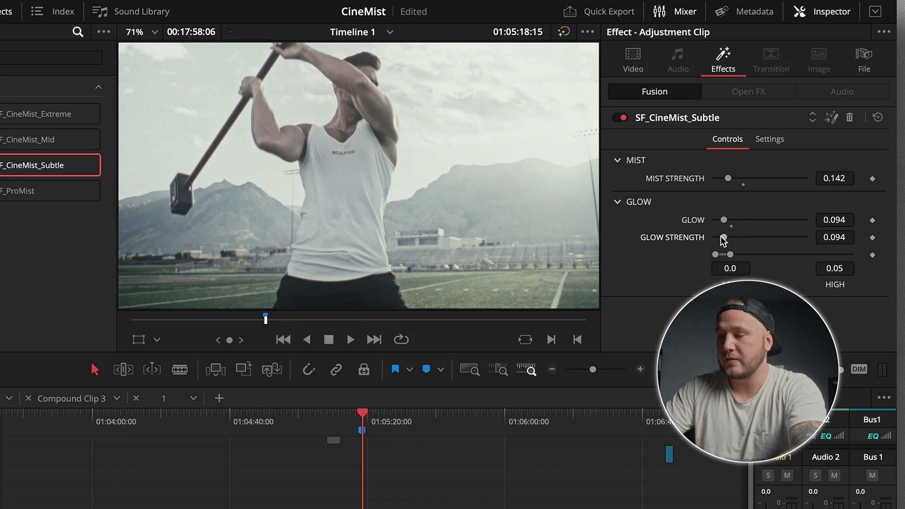
mouse_move(729, 254)
left_mouse_down()
mouse_move(867, 256)
mouse_move(733, 256)
left_mouse_up()
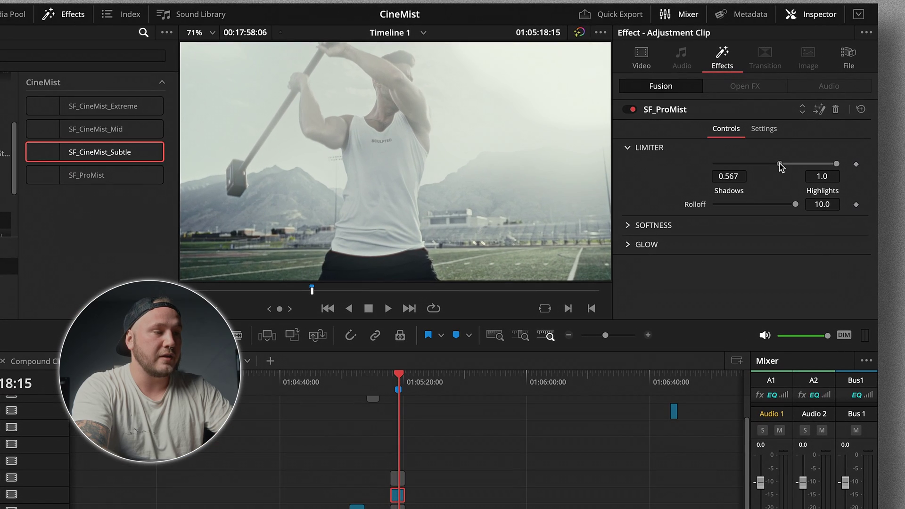
left_click_drag(769, 145, 809, 164)
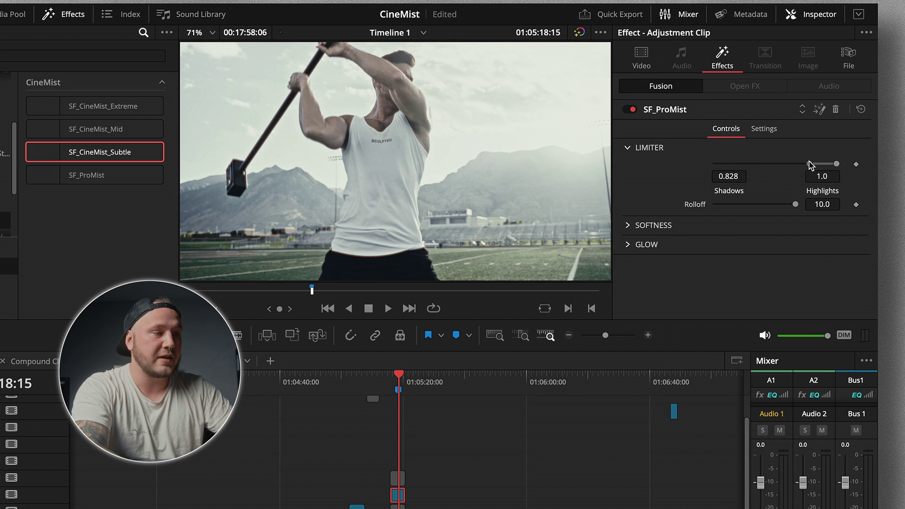
Step: Lower the ProMist Rolloff toward 6 and reduce both Softness and Glow Strength
left_click_drag(795, 206, 756, 210)
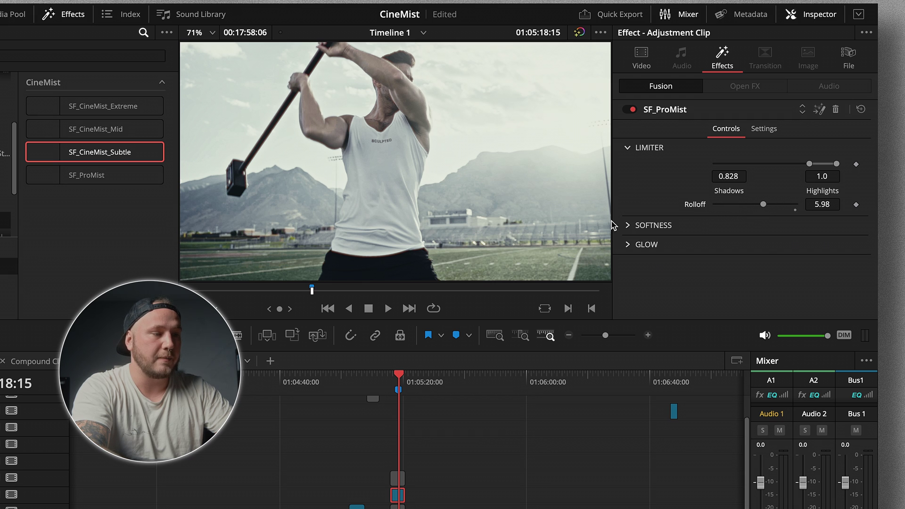
left_click(627, 226)
left_click_drag(786, 244, 757, 244)
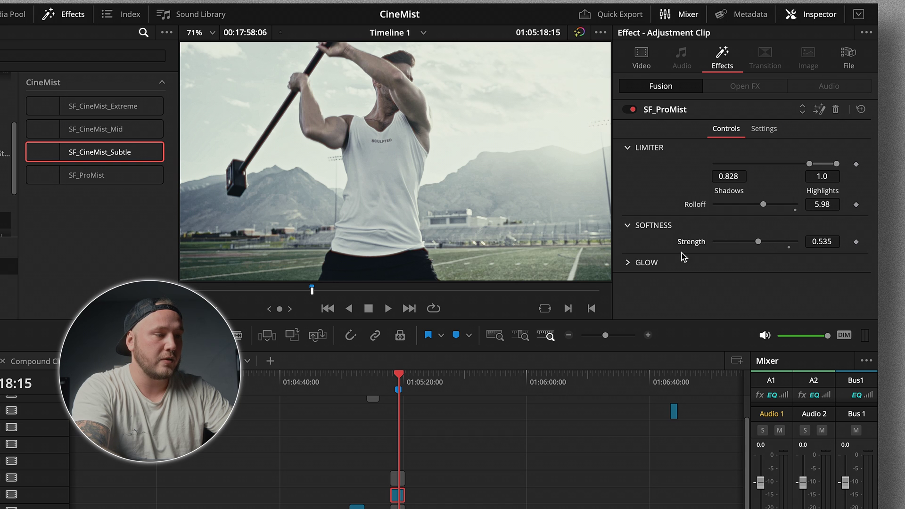
left_click(628, 264)
left_click_drag(784, 279, 719, 296)
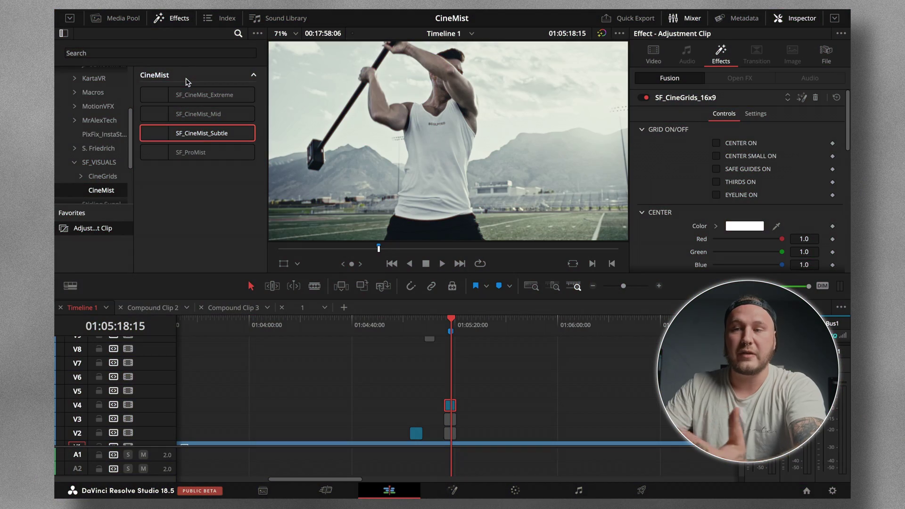
Step: Place an Adjustment Clip on V5 and apply the Open FX Grid effect to it
left_click_drag(98, 230, 441, 392)
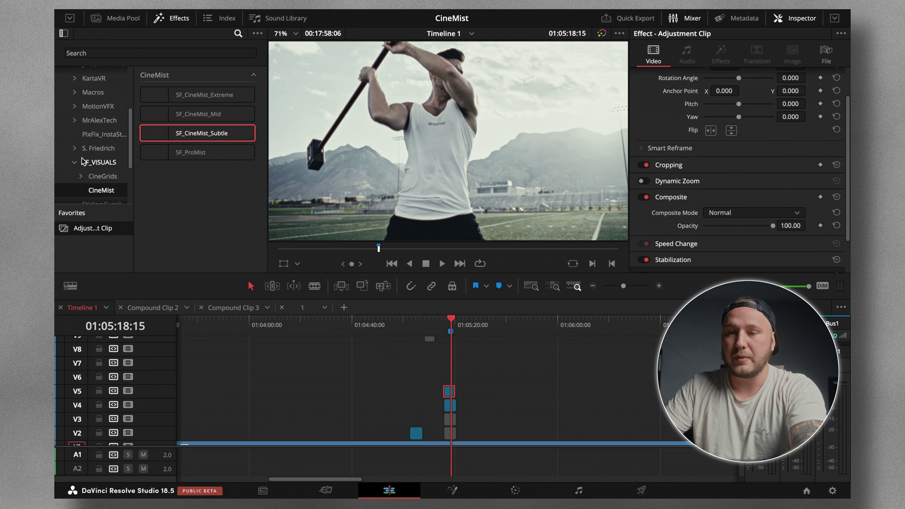
scroll(82, 163, "down", 3)
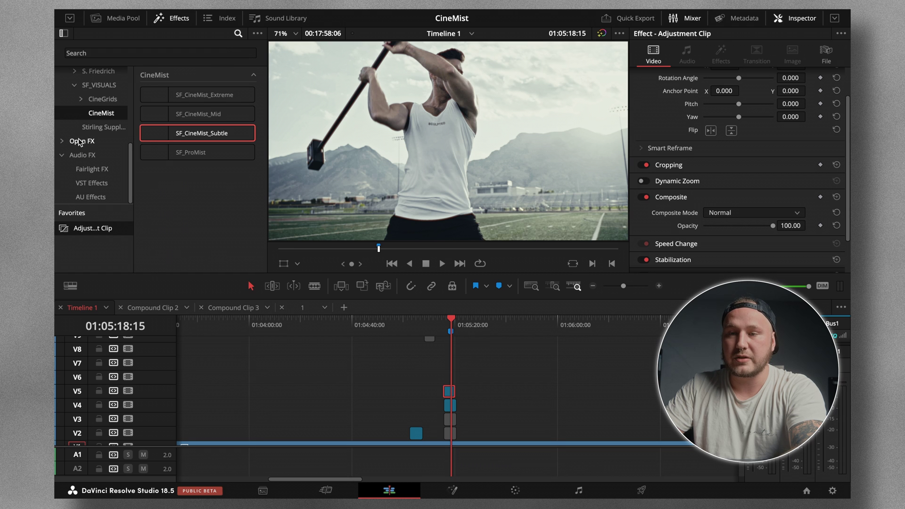
left_click(79, 142)
left_click(216, 54)
type("gri")
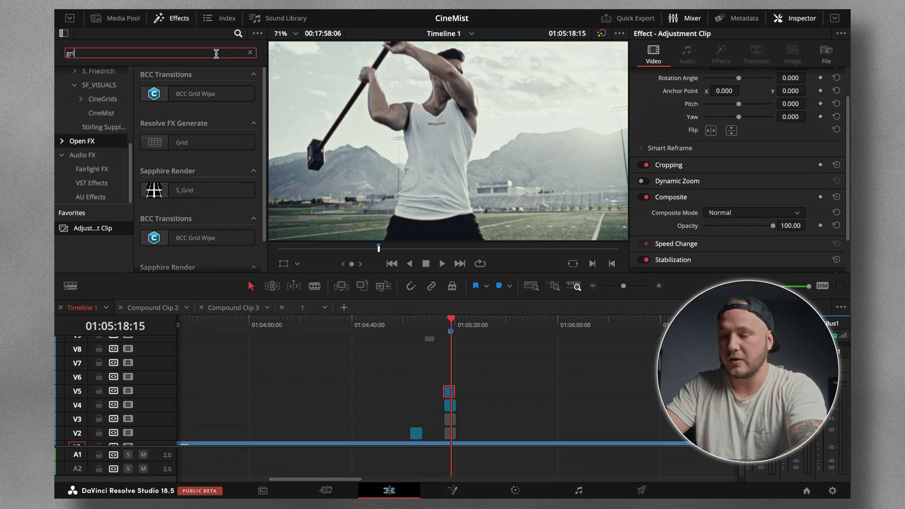
left_click_drag(198, 144, 448, 391)
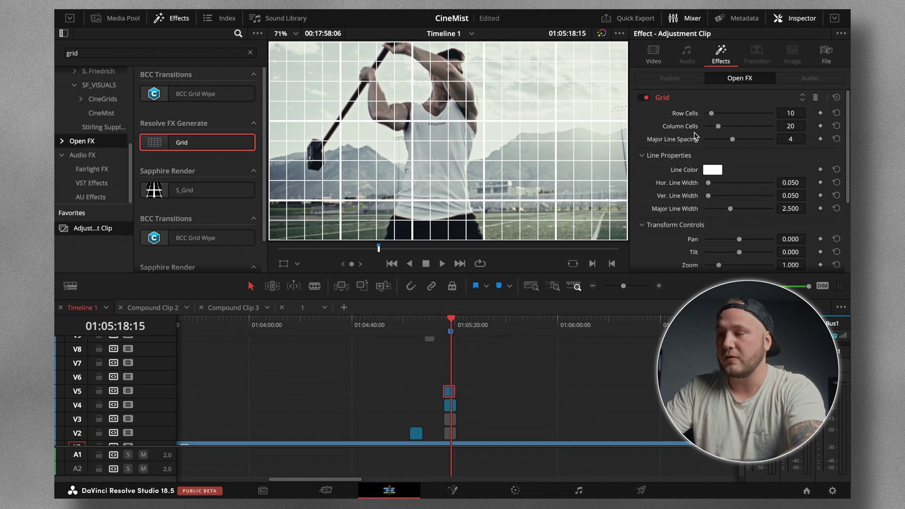
Step: Disable the Grid adjustment clip and select the CineGrids clip on V4
scroll(696, 136, "down", 4)
scroll(695, 136, "down", 1)
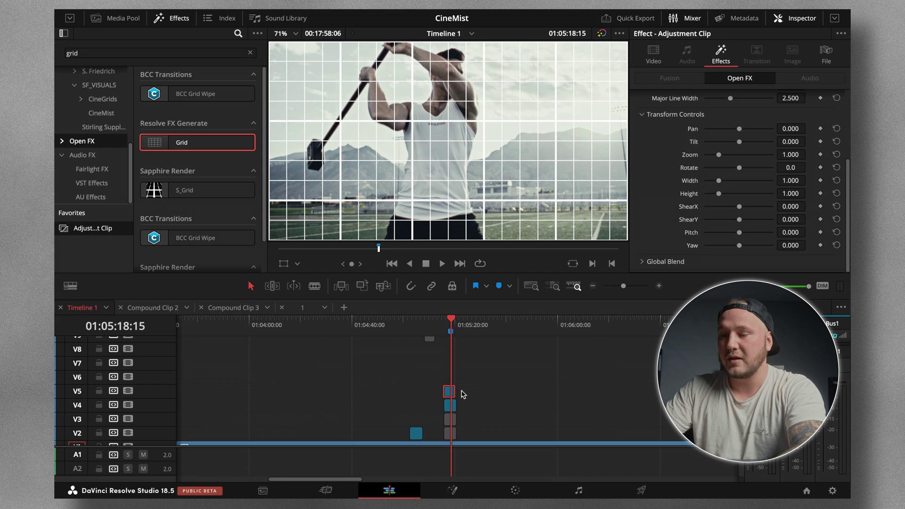
key("d")
left_click(450, 404)
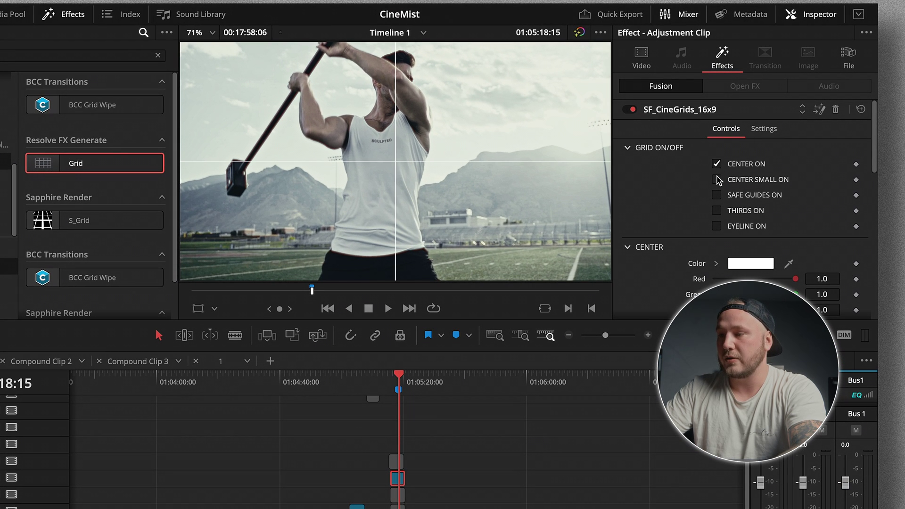
Step: Enable the Safe Guides and Thirds overlays, then bring up the safe-guide colour picker
left_click(716, 195)
left_click(716, 211)
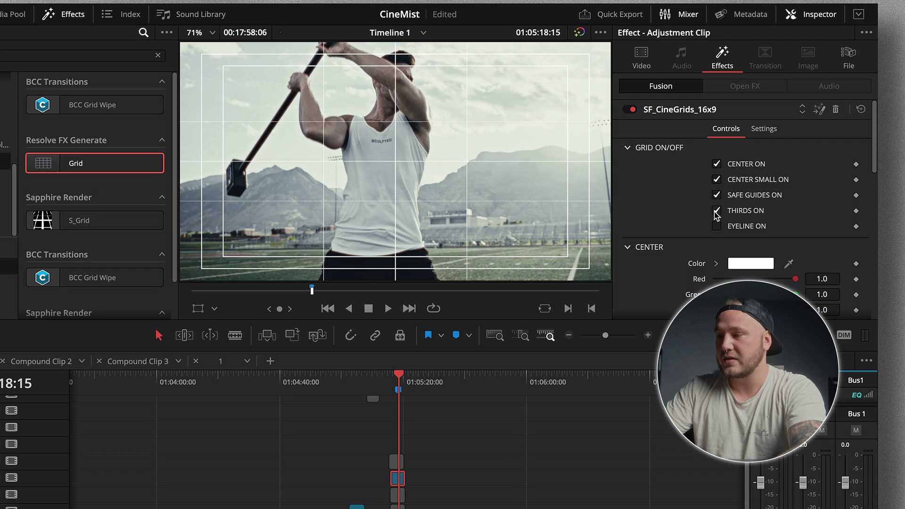
scroll(728, 208, "down", 5)
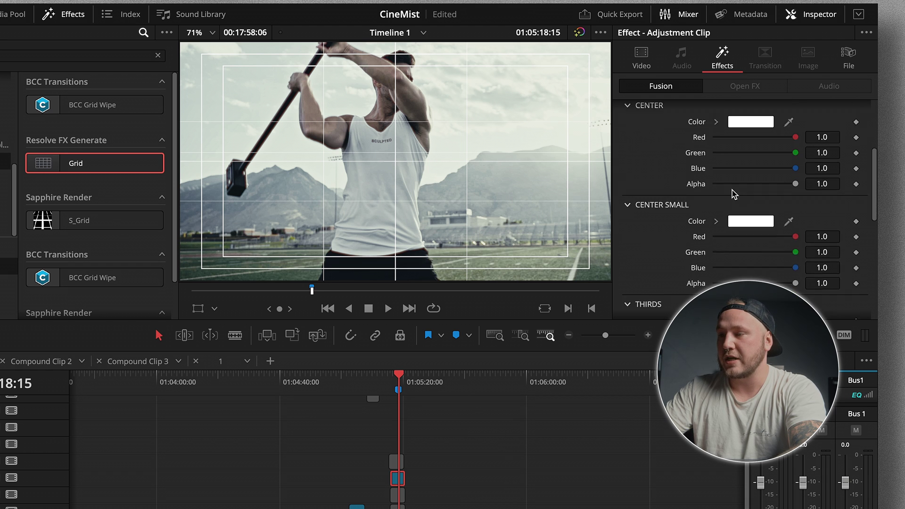
scroll(733, 195, "down", 4)
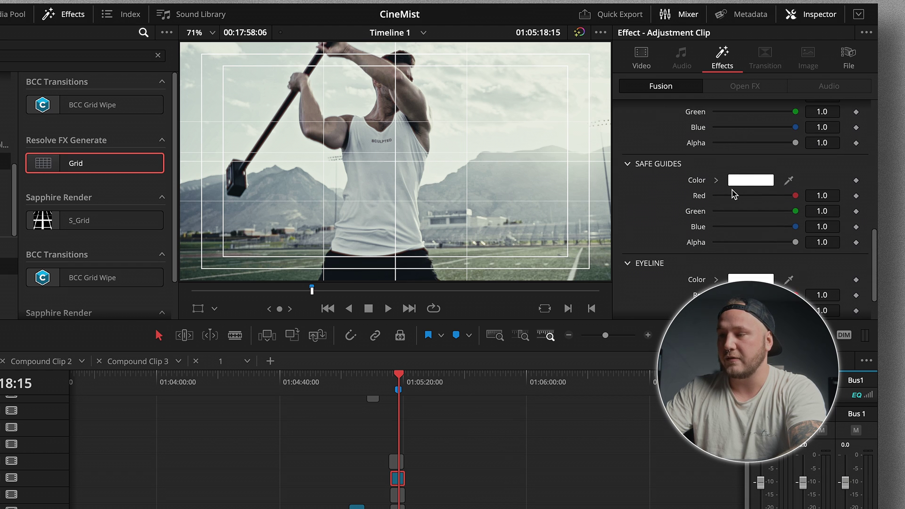
left_click(753, 182)
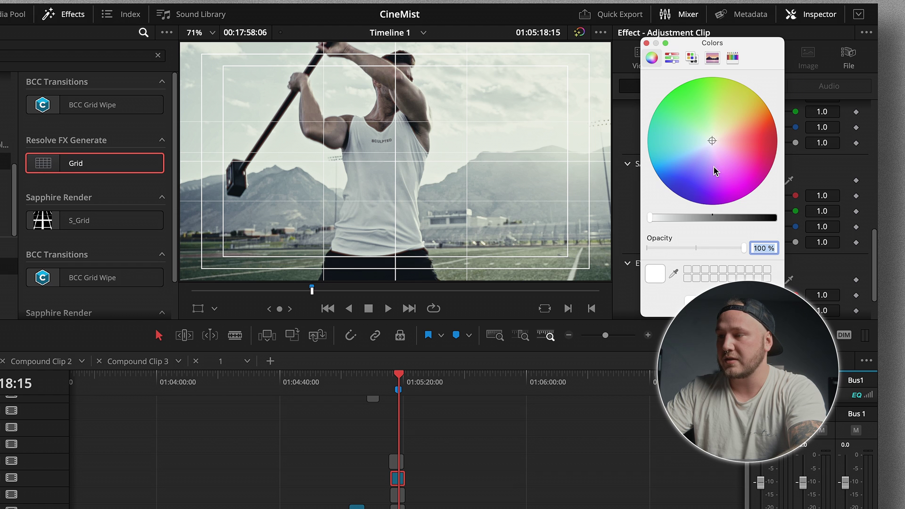
Step: Colour the safe guides red and toggle the Center overlay off and back on
left_click_drag(714, 140, 775, 140)
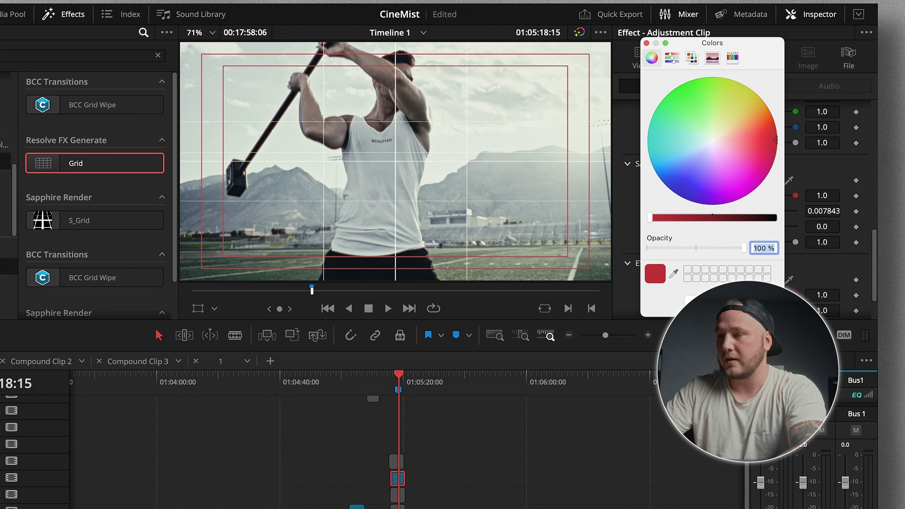
left_click(646, 42)
scroll(730, 140, "up", 5)
scroll(730, 140, "up", 1)
left_click(716, 156)
left_click(716, 157)
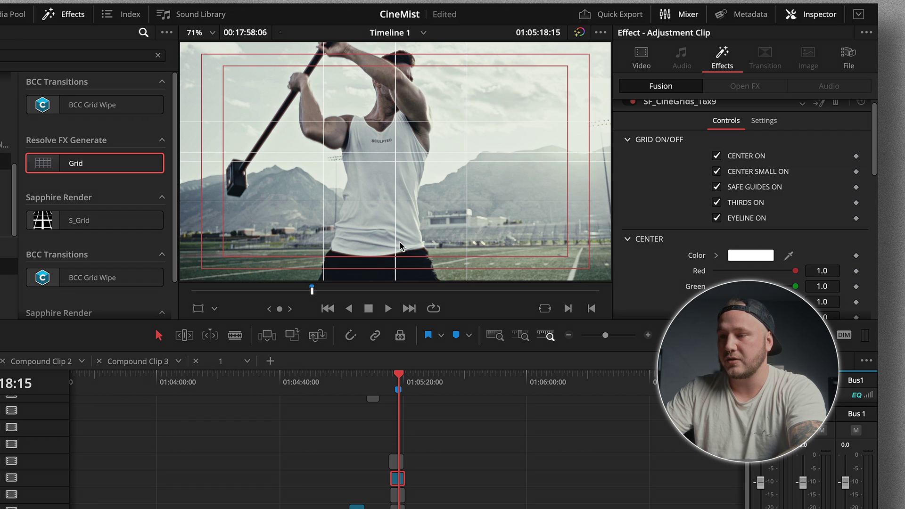
Step: Untick the Center, Center Small and Safe Guides overlays in the Inspector
left_click(716, 156)
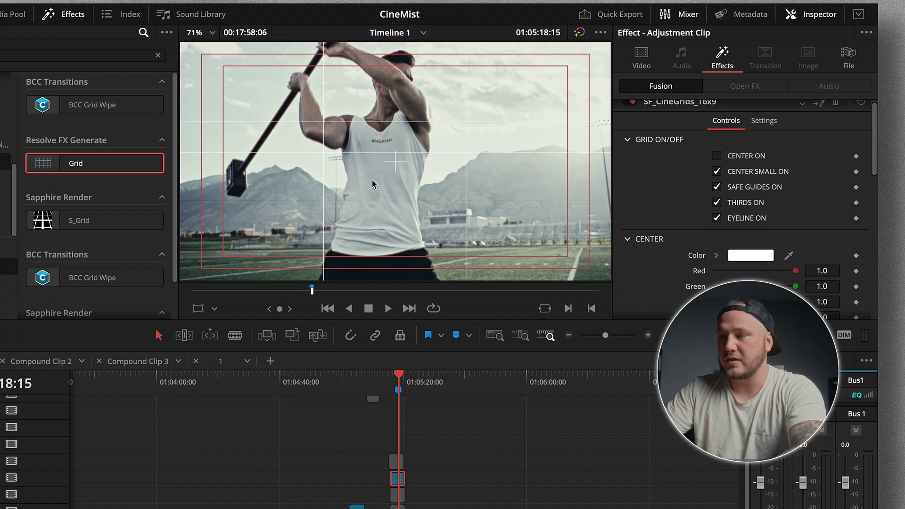
left_click(716, 172)
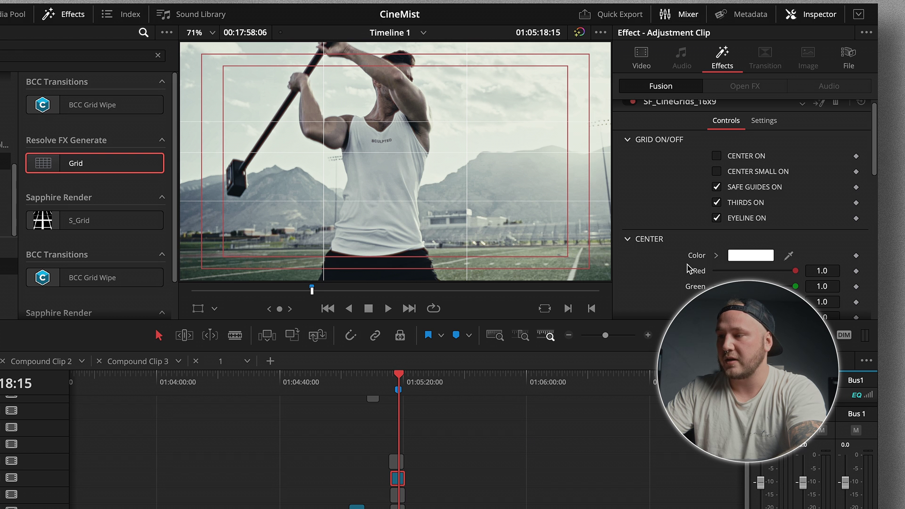
left_click(717, 188)
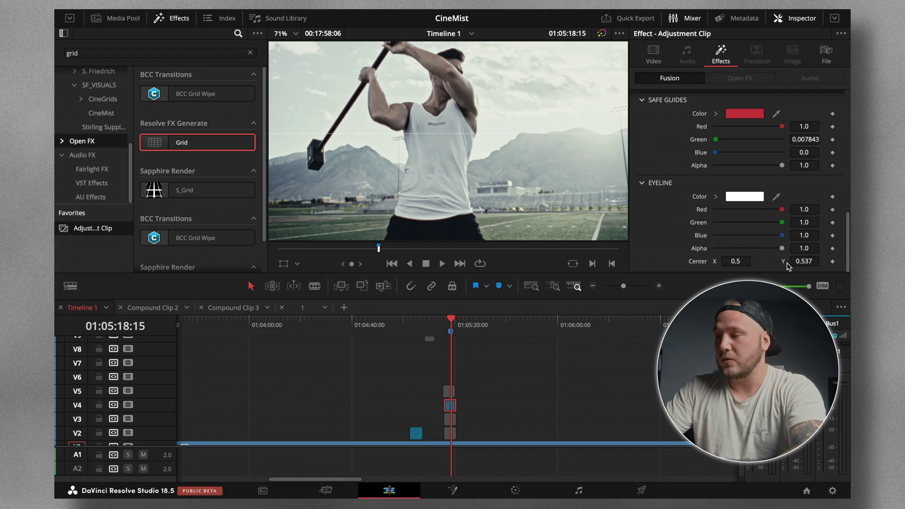
Step: Make the eyeline red, raise its Center Y to 0.838, and step forward one frame
left_click_drag(794, 260, 821, 259)
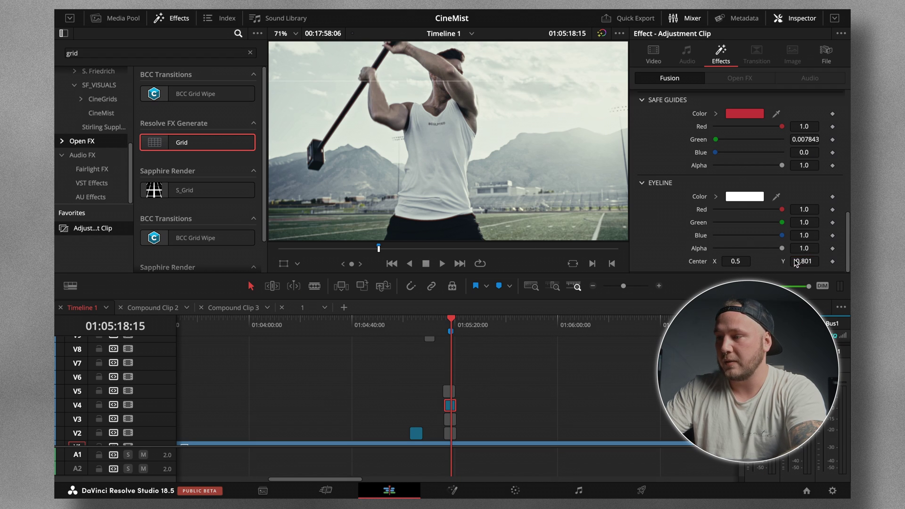
left_click(753, 197)
left_click_drag(720, 118, 787, 128)
left_click(746, 257)
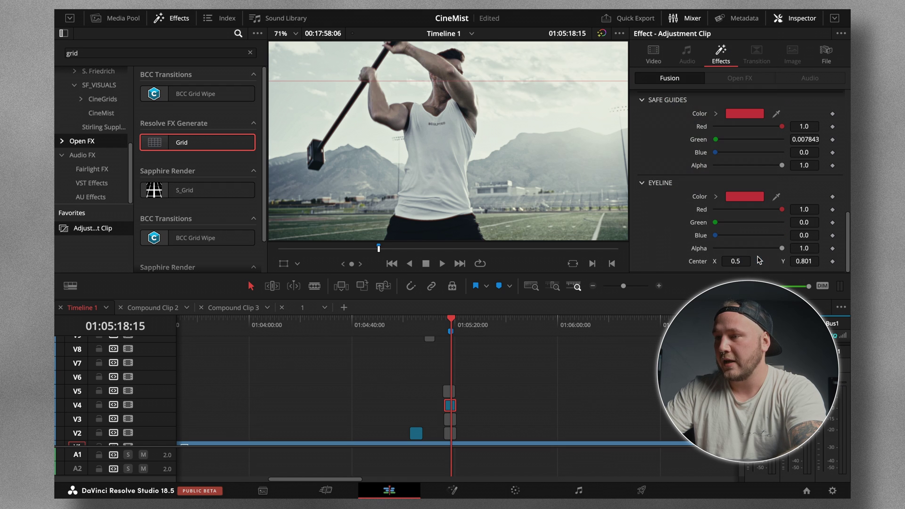
left_click_drag(796, 258, 817, 256)
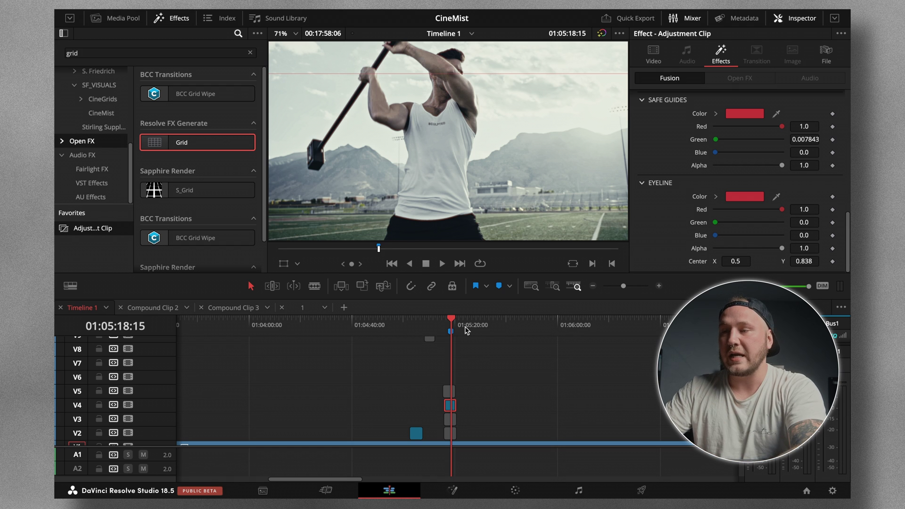
key("Right")
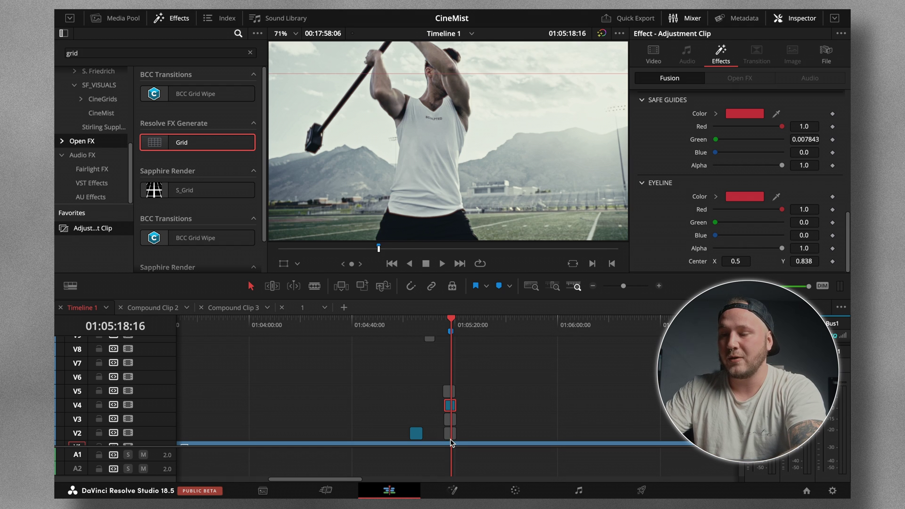